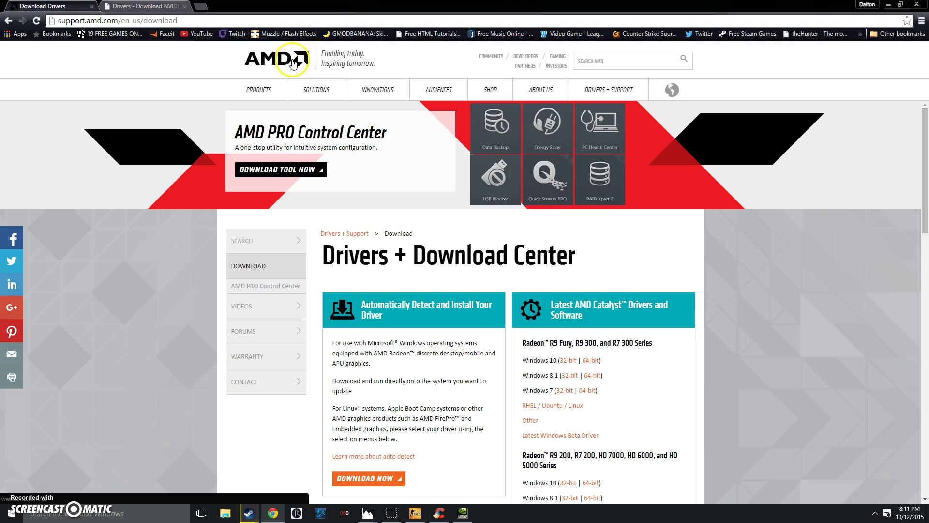
Step: Show the NVIDIA driver download page and check the graphics card model under Device Manager's display adapters, reached through This PC's properties
key("ctrl+Tab")
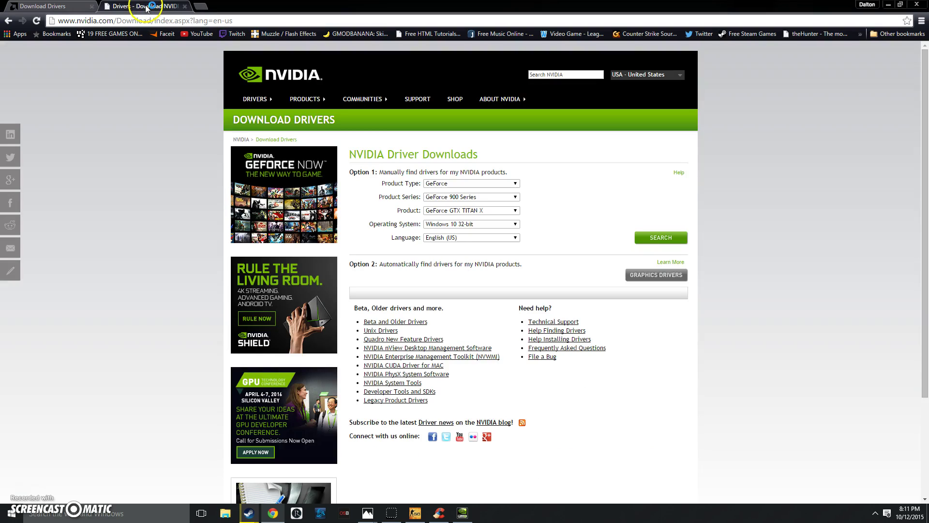
left_click(226, 512)
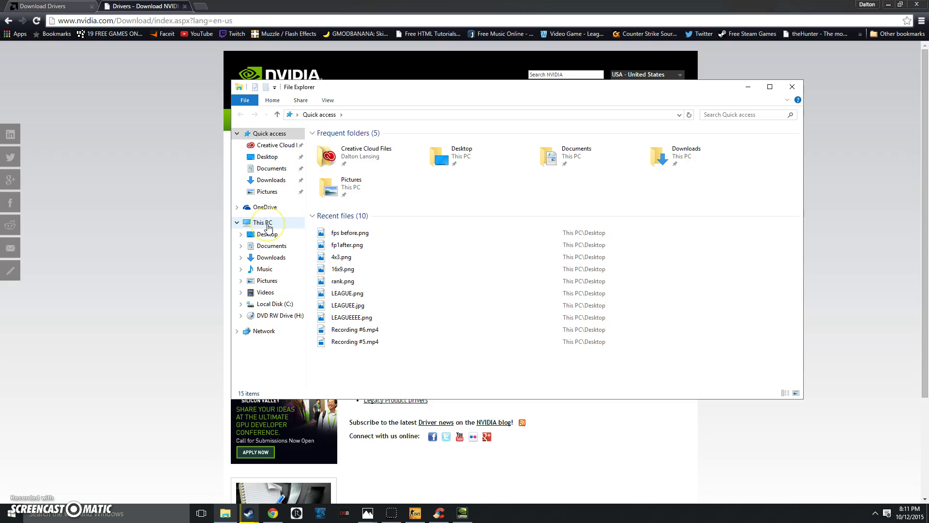
right_click(268, 227)
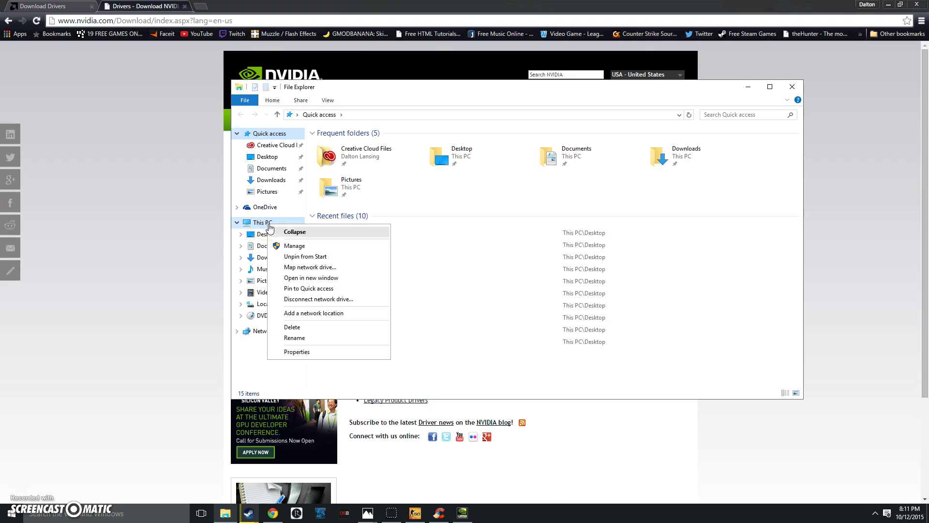
left_click(297, 352)
left_click(304, 184)
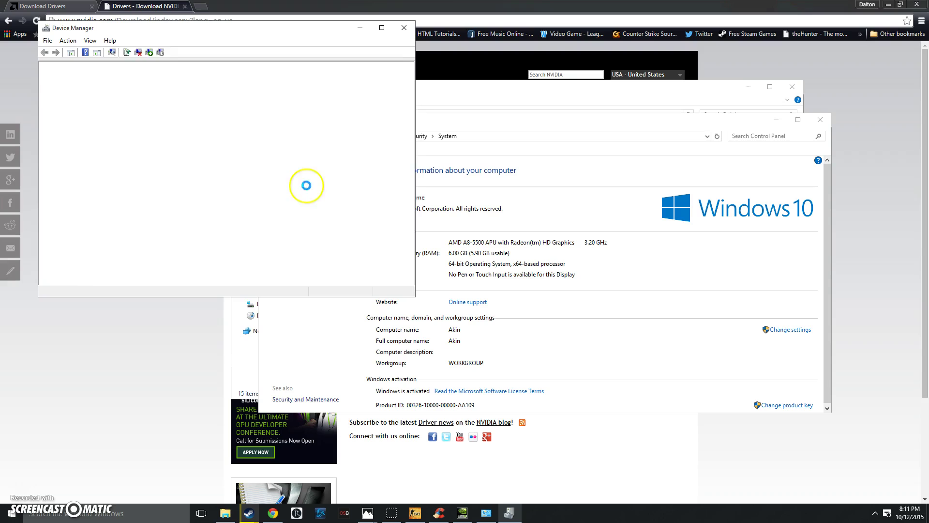
left_click(53, 101)
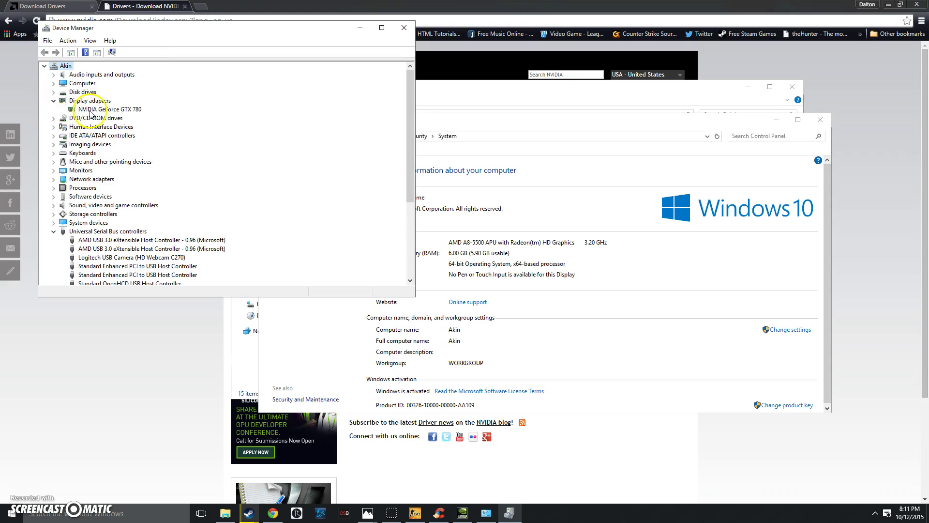
Step: Close Device Manager, the System window and File Explorer, and minimize the browser
left_click(404, 28)
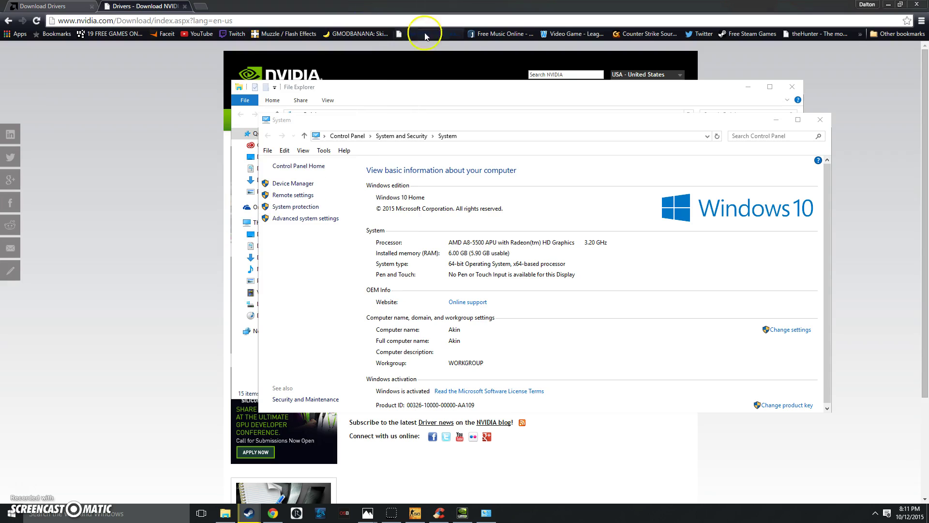
left_click(820, 119)
left_click(792, 87)
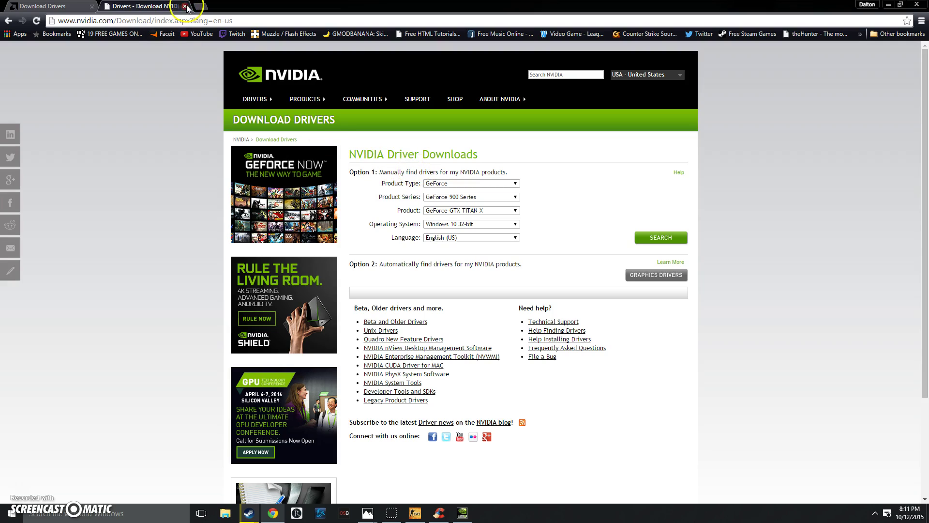
left_click(888, 4)
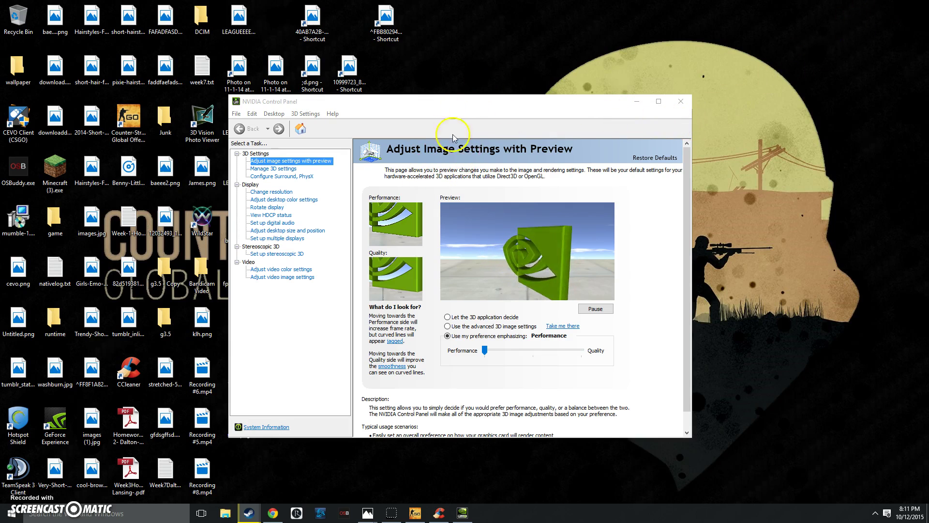
Step: Review the global settings under Manage 3D Settings in the NVIDIA Control Panel, and close it
right_click(488, 66)
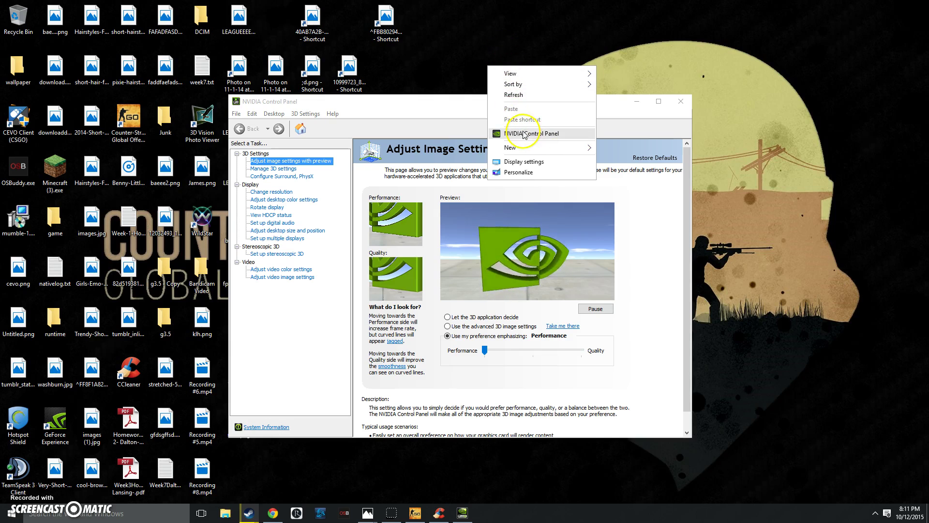
left_click(553, 205)
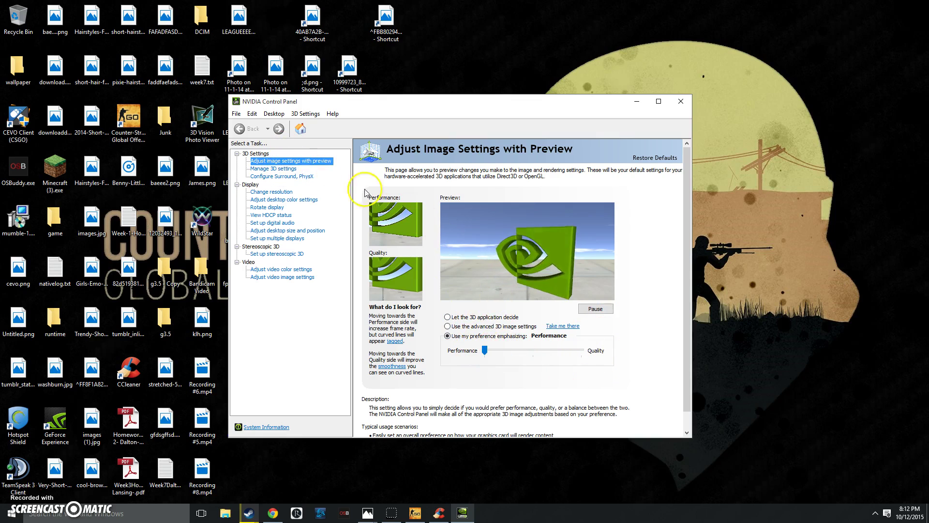
left_click(273, 169)
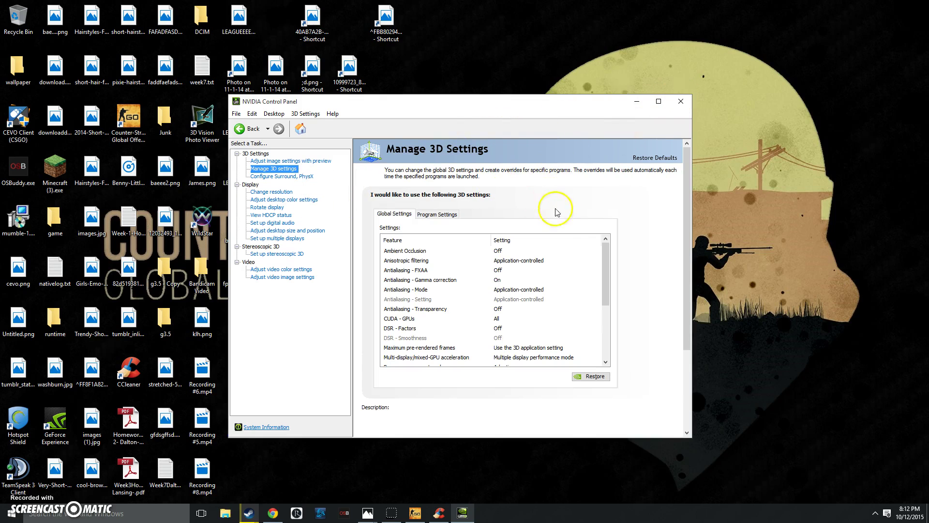
left_click_drag(607, 264, 600, 322)
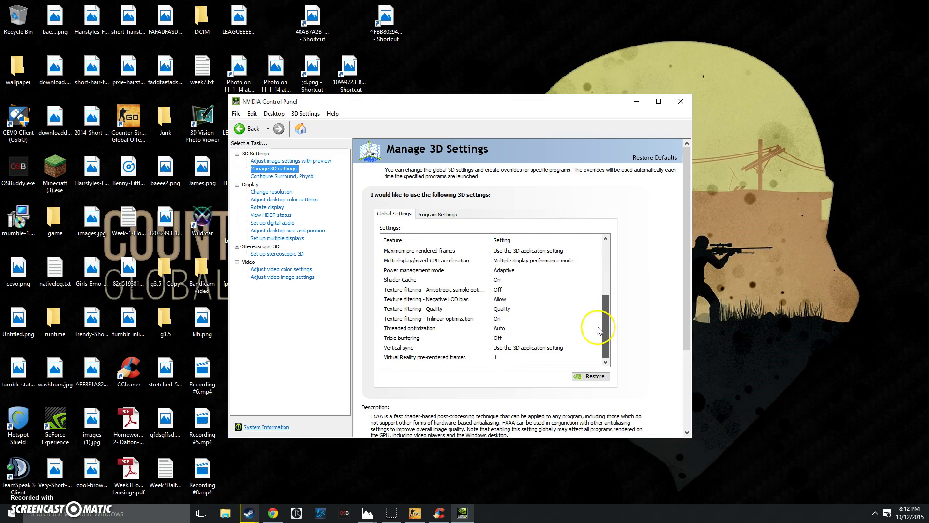
scroll(600, 330, "up", 5)
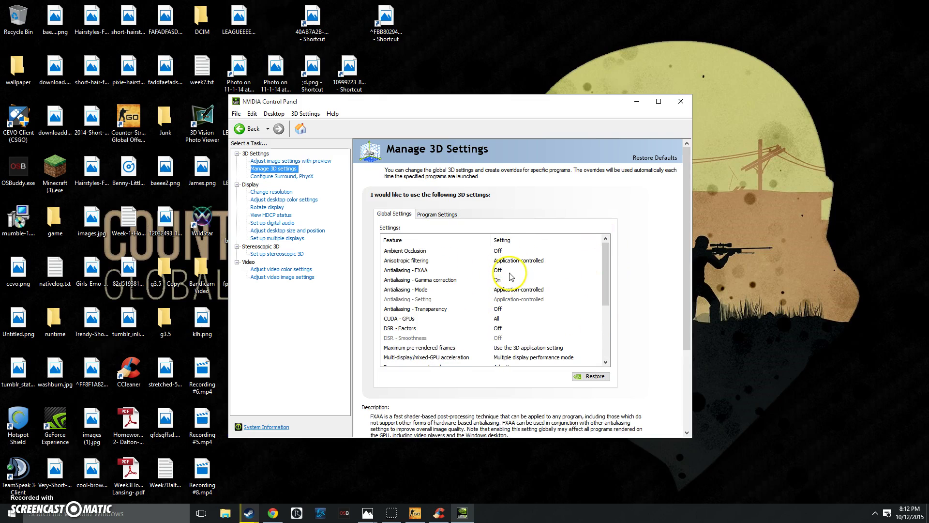
left_click(680, 102)
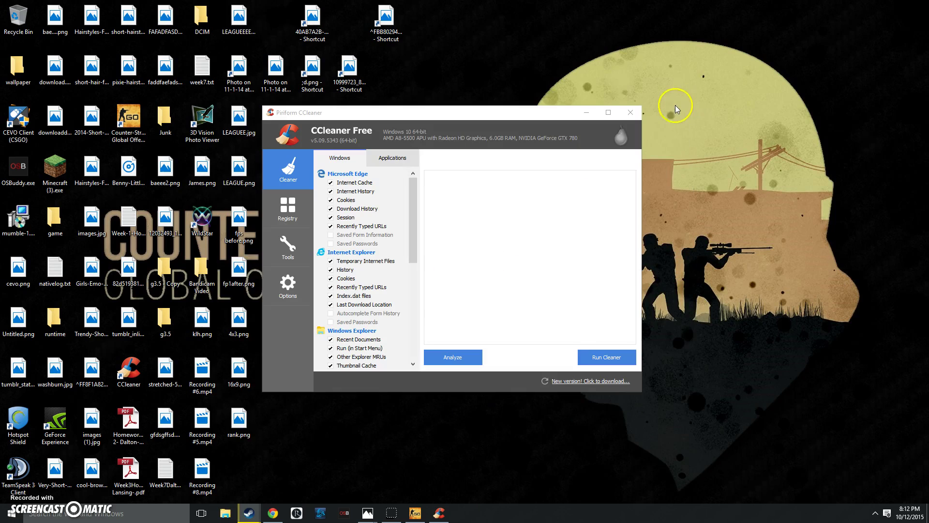
Step: Show the Registry Cleaner section of CCleaner and close the program
left_click_drag(412, 118, 414, 122)
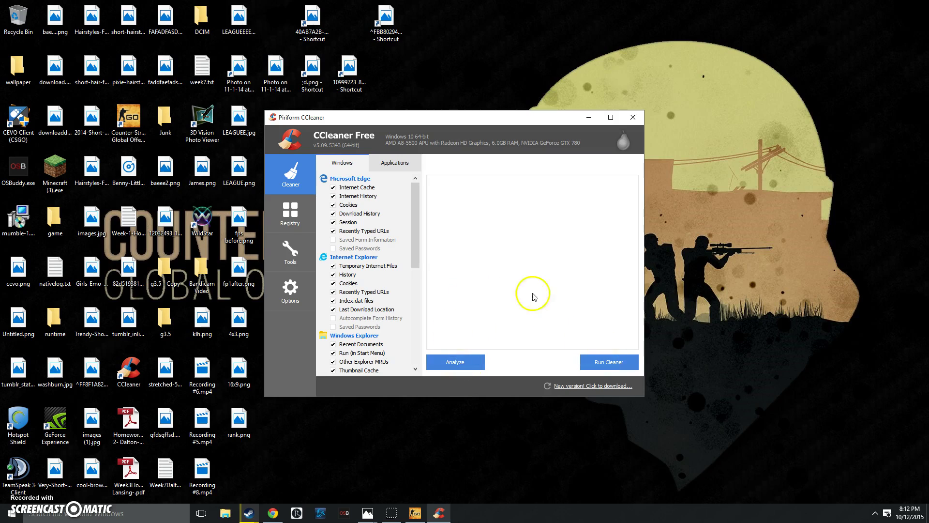
left_click(310, 229)
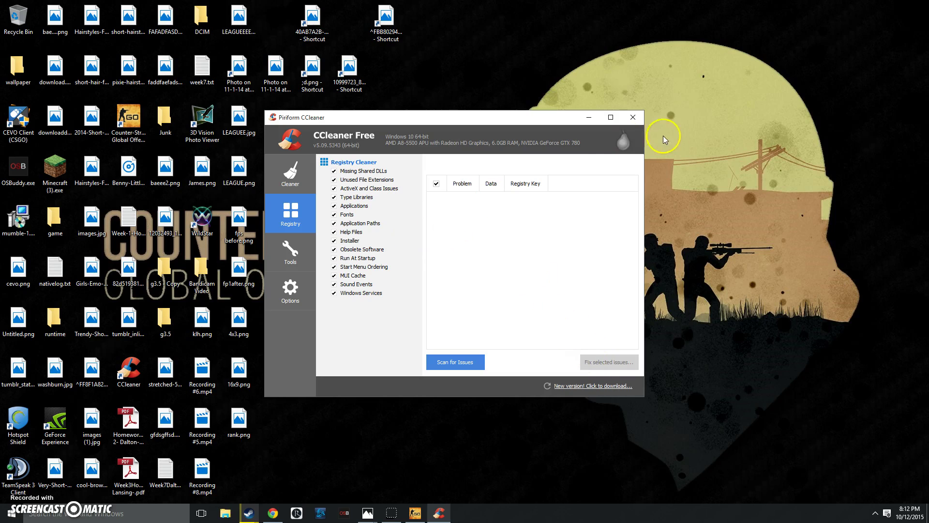
left_click(633, 118)
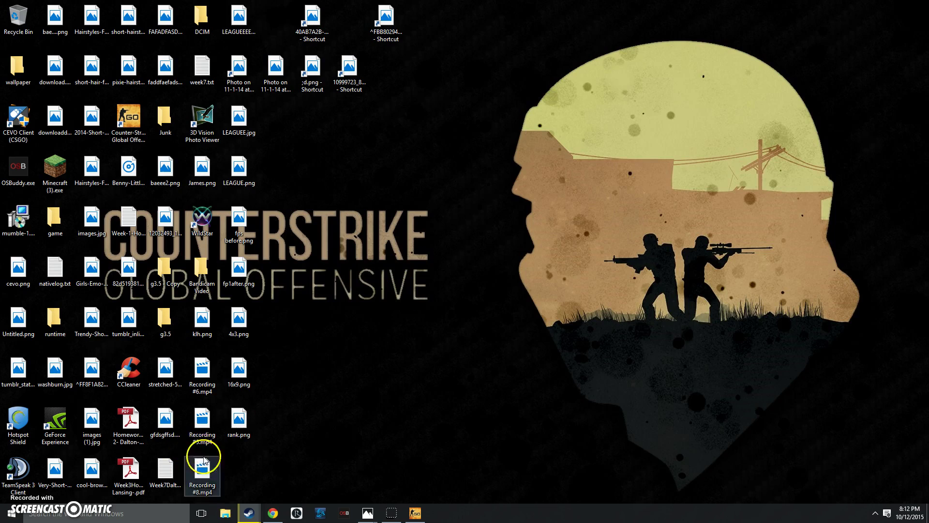
Step: From This PC's advanced system settings, open the Performance Options and adjust processor scheduling for best performance of Programs
left_click(225, 513)
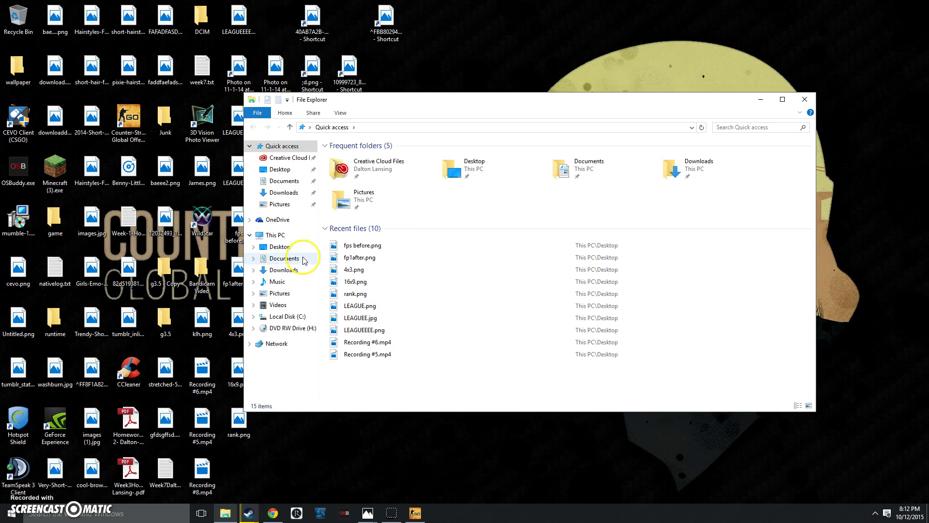
right_click(279, 236)
left_click(304, 365)
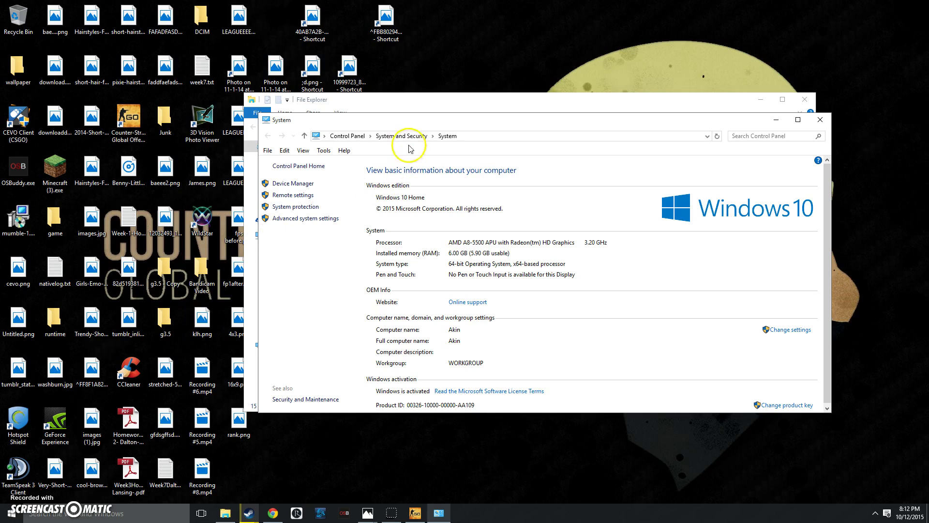
left_click(297, 219)
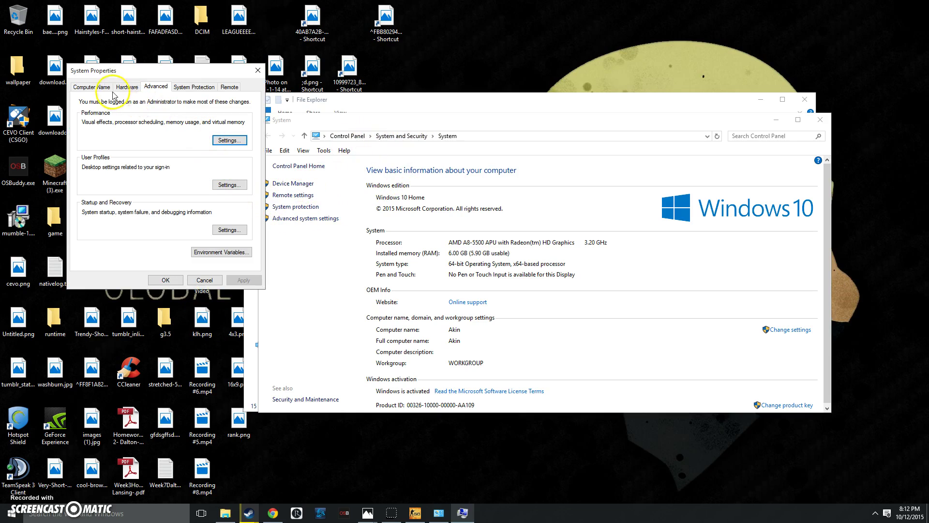
left_click(240, 143)
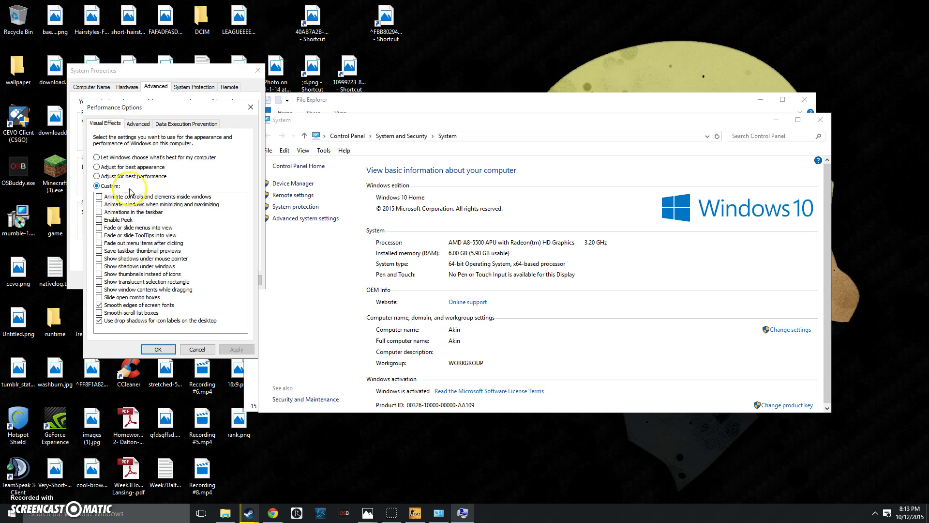
left_click(130, 126)
left_click(109, 175)
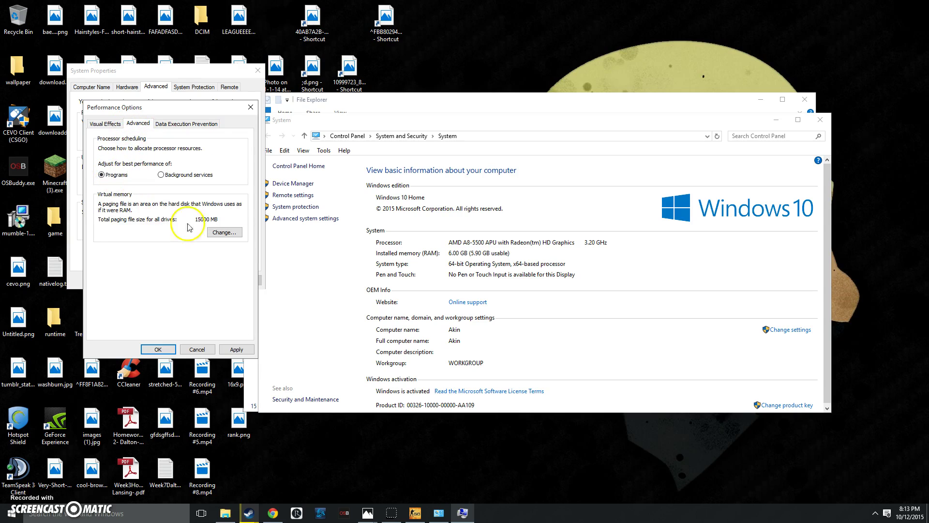
Step: Confirm a custom virtual memory paging file of 15000 MB initial and maximum size for drive C, and accept the Performance Options
left_click(225, 232)
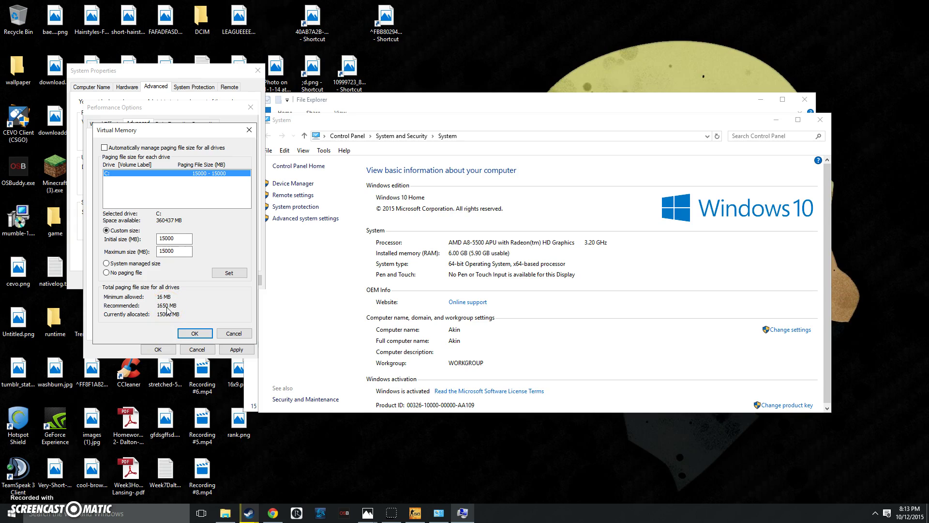
left_click(189, 231)
left_click(196, 334)
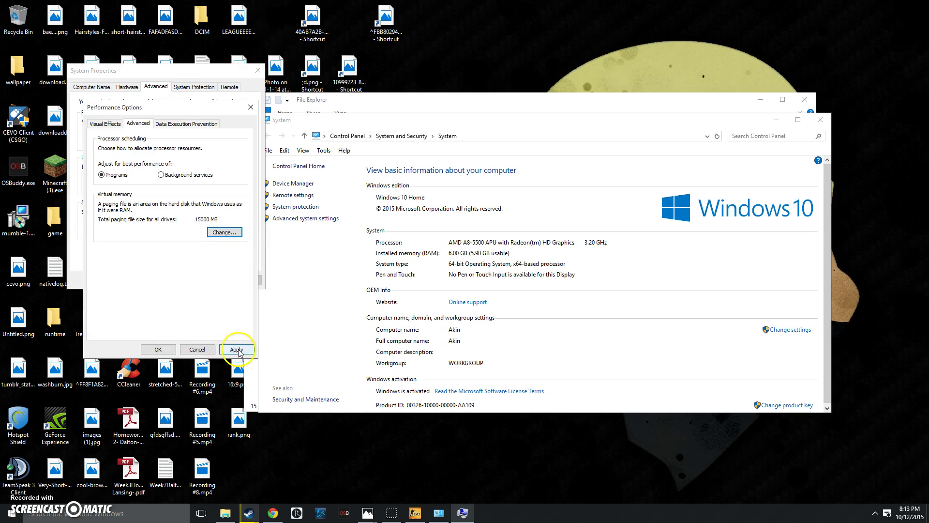
left_click(158, 349)
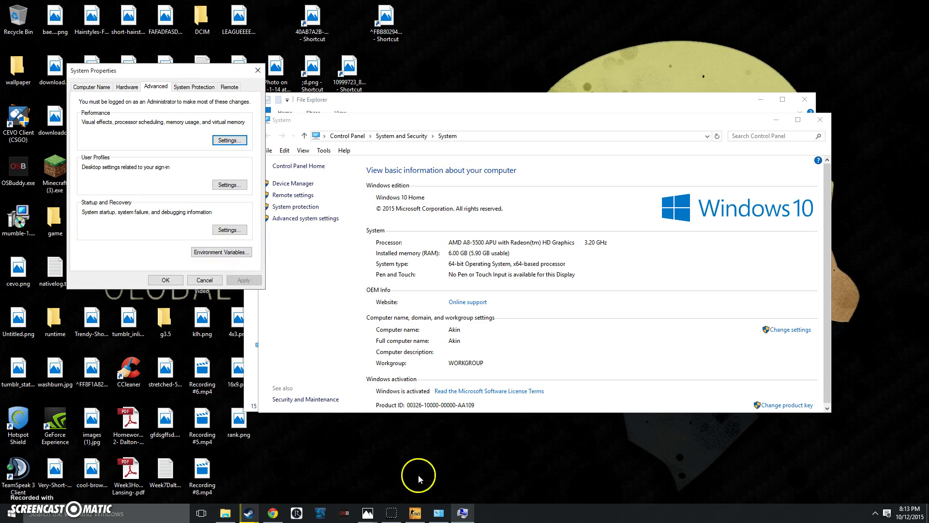
Step: Bring up Counter-Strike: Global Offensive, open Task Manager and go to the details of the csgo.exe process
left_click(415, 513)
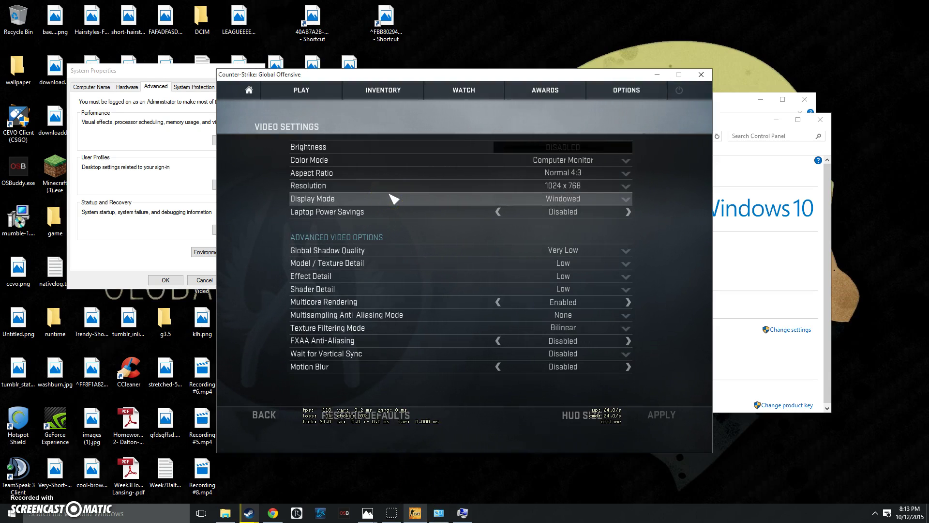
key("ctrl+shift+Escape")
left_click(116, 241)
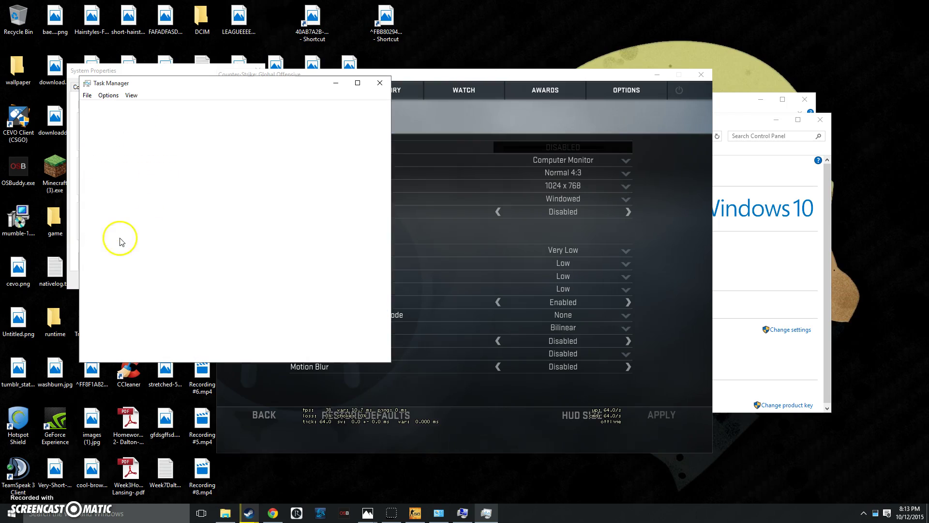
left_click(125, 182)
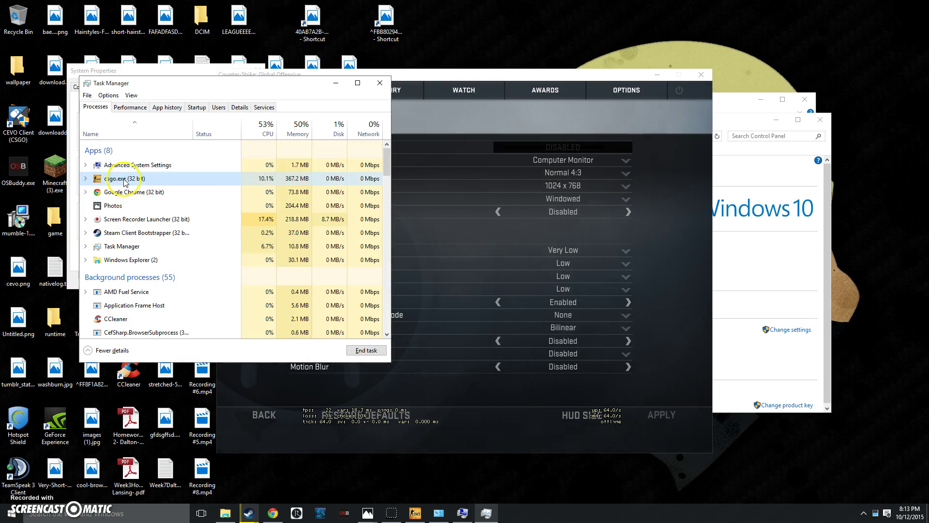
right_click(125, 181)
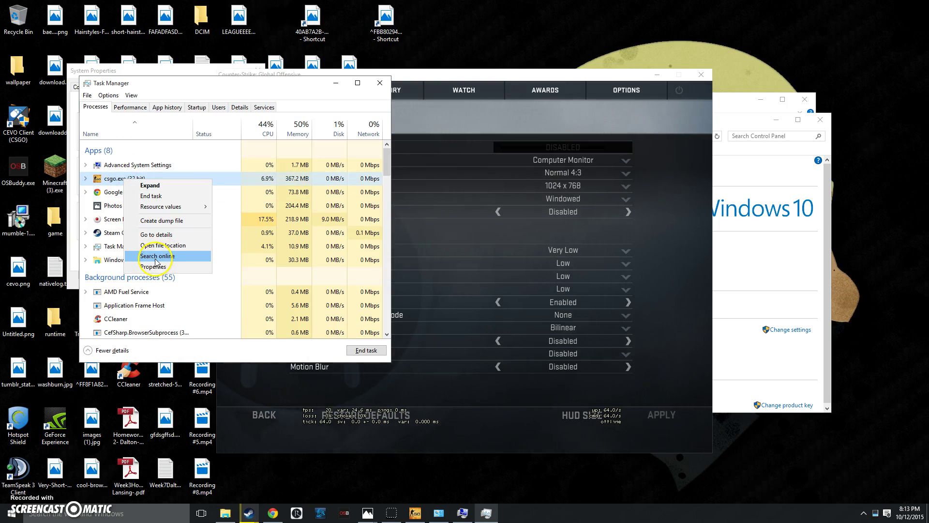
left_click(160, 234)
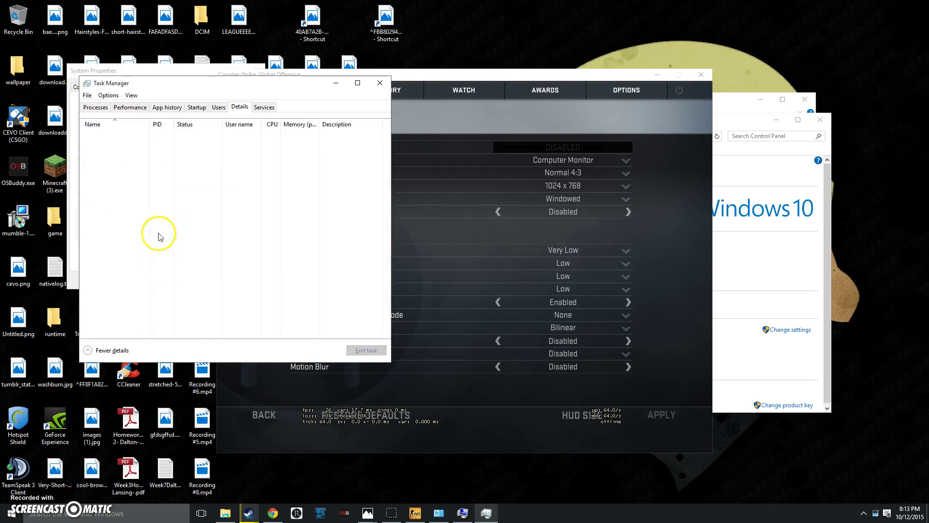
Step: Set the priority of the csgo.exe process to High and close Task Manager
right_click(112, 267)
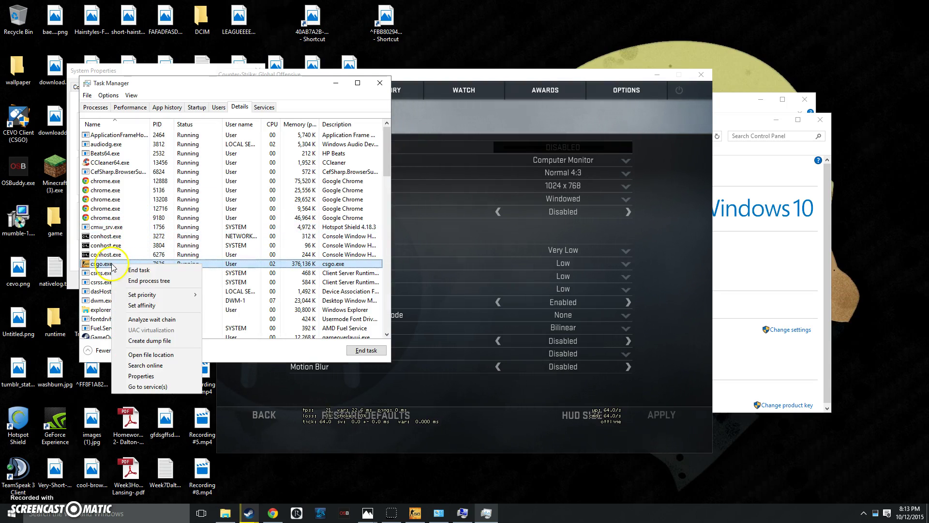
mouse_move(165, 296)
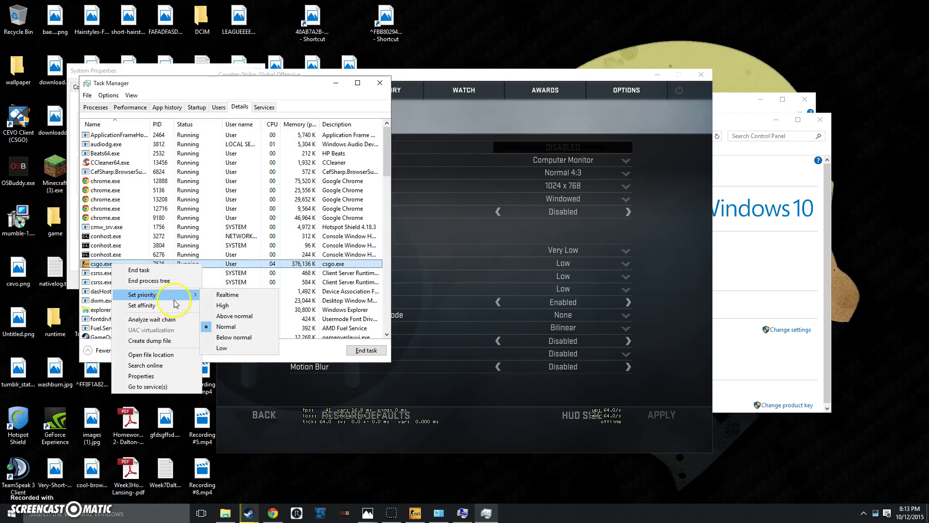
left_click(221, 305)
left_click(438, 269)
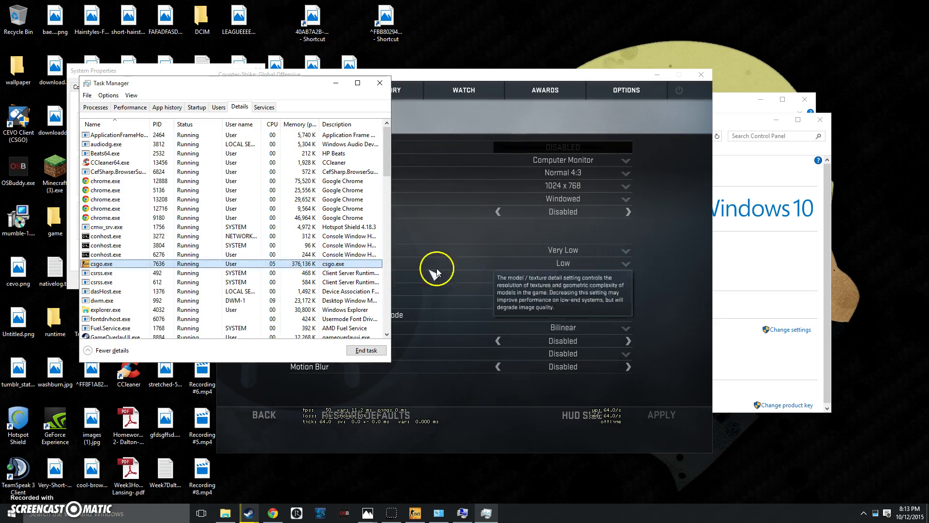
right_click(124, 264)
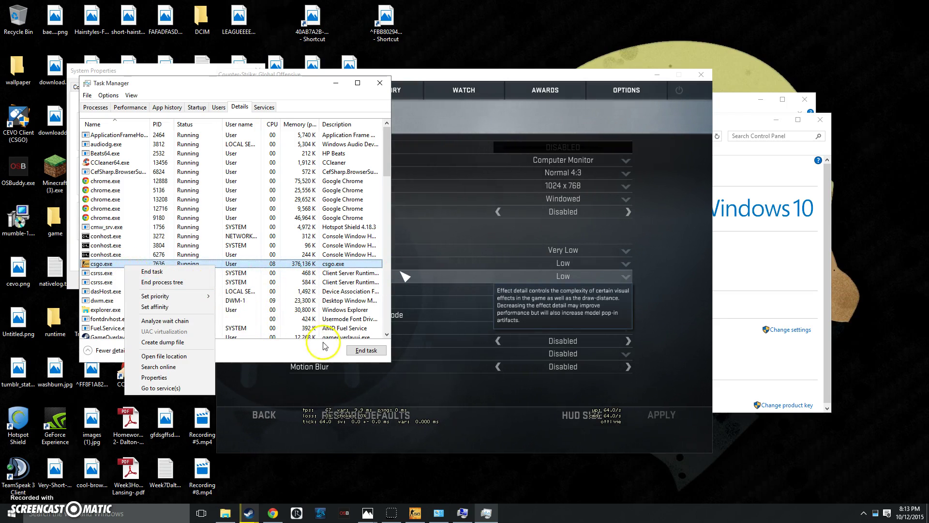
left_click(310, 356)
left_click(385, 91)
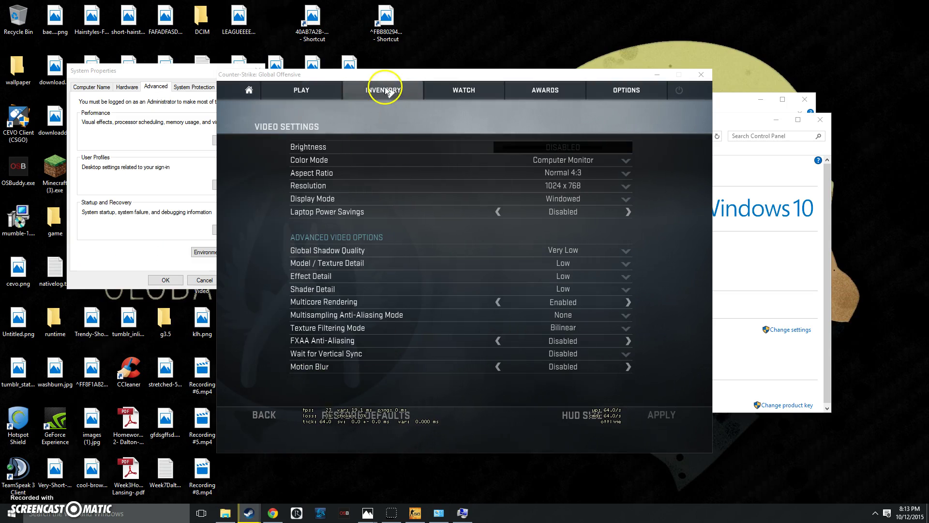
Step: Close System Properties and choose Normal 4:3 as the aspect ratio in the Counter-Strike: Global Offensive video settings
left_click(149, 222)
left_click(258, 72)
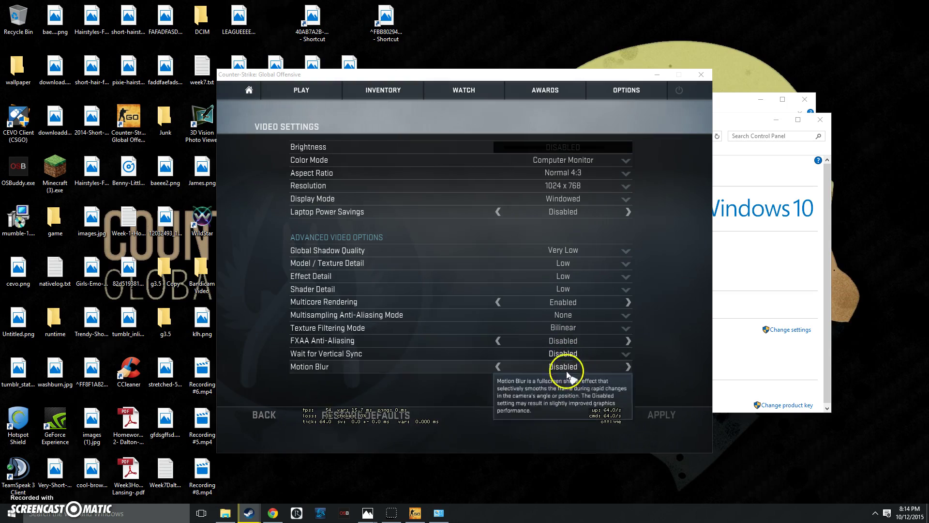
left_click(571, 177)
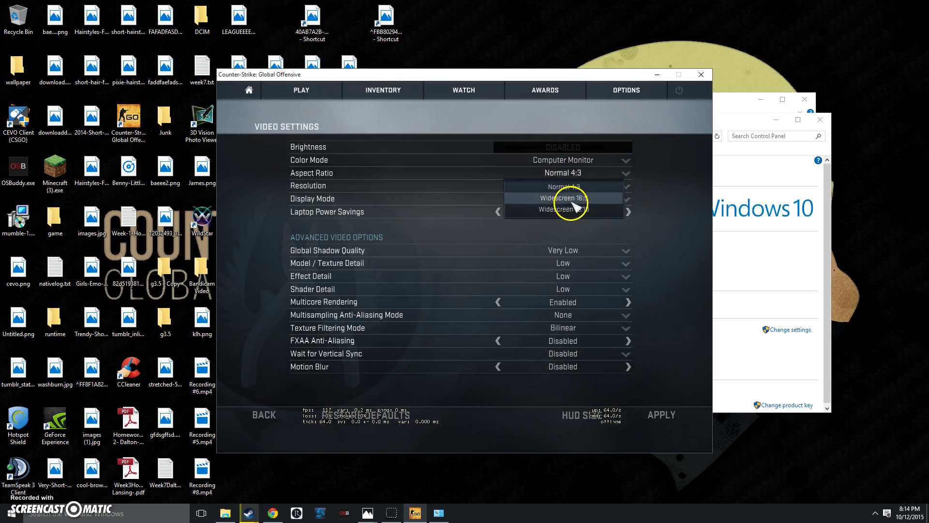
left_click(649, 201)
left_click(579, 174)
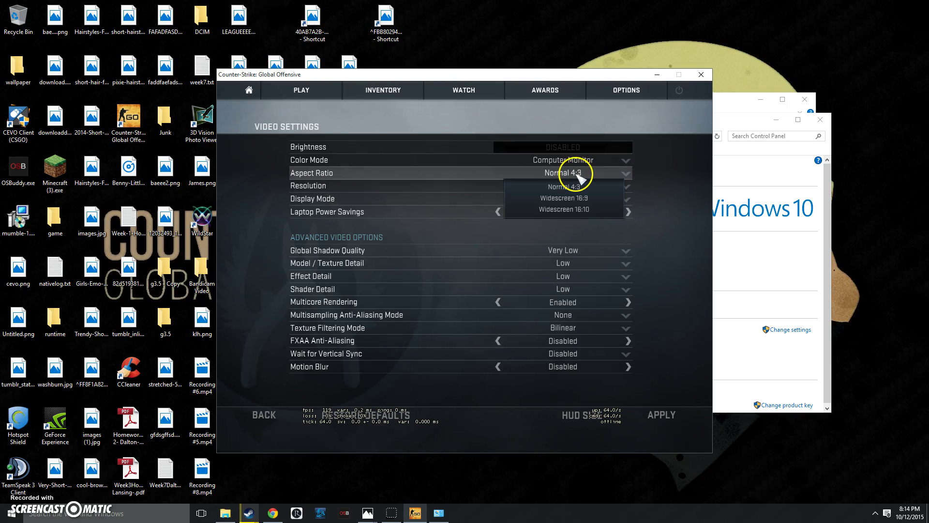
left_click(575, 184)
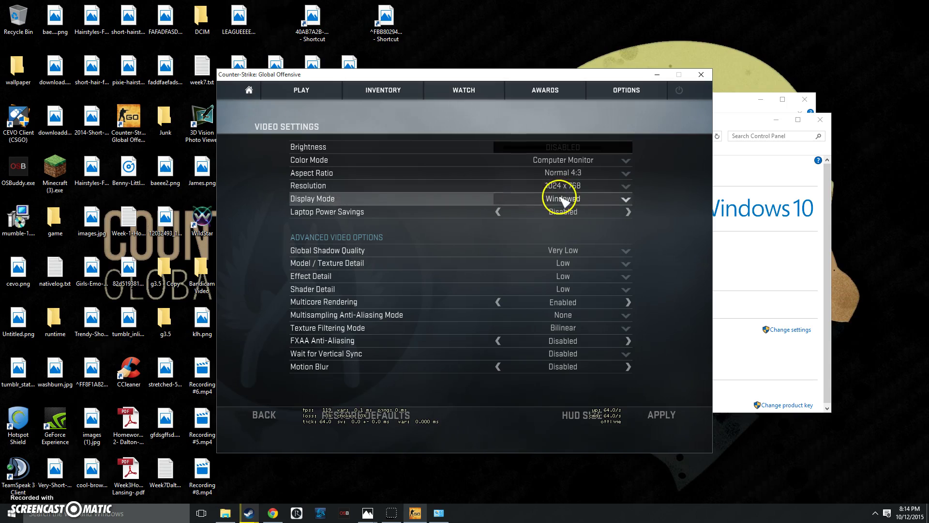
left_click(577, 175)
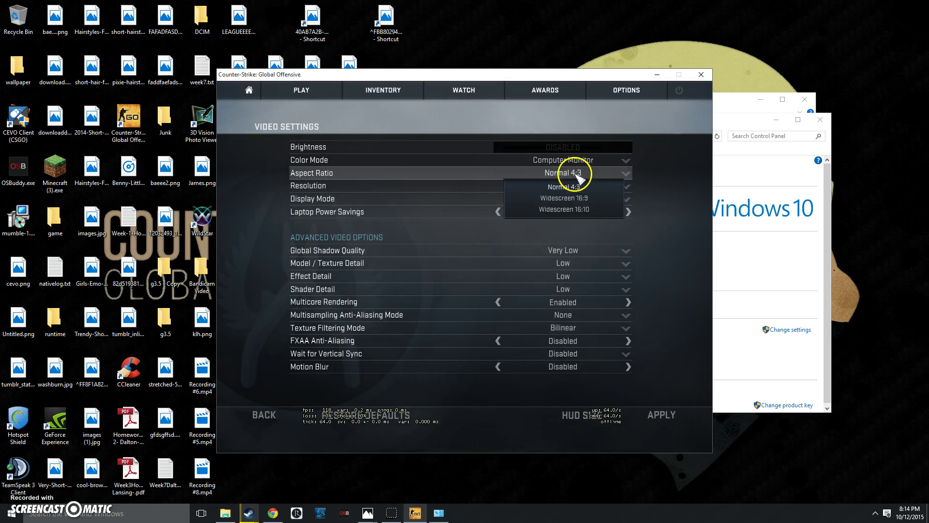
left_click(571, 187)
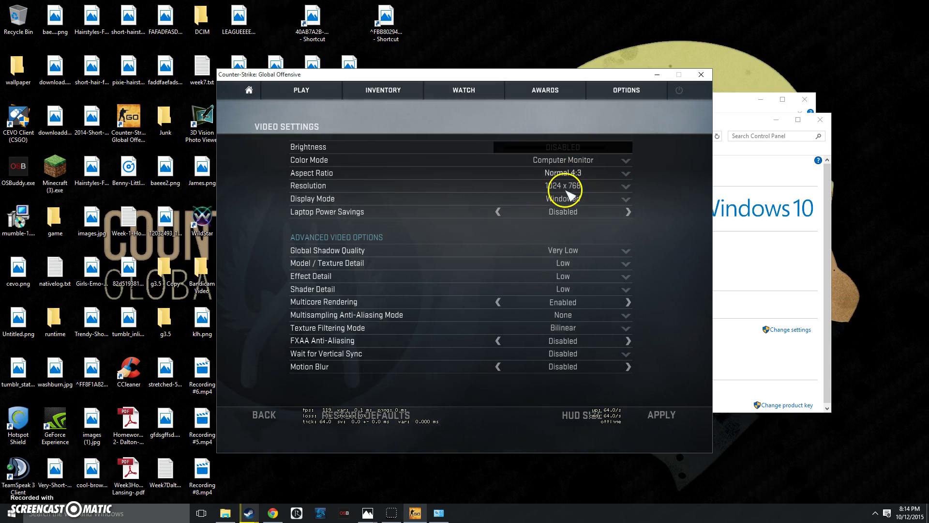
Step: Set the game's resolution to 1280 x 960 and review the available aspect ratio choices without changing the selection
left_click(571, 186)
left_click(574, 257)
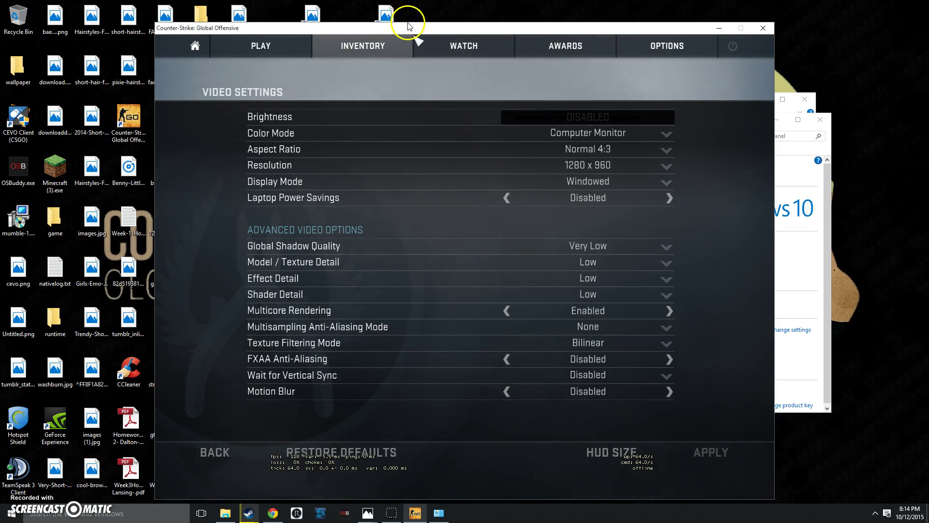
left_click_drag(409, 27, 403, 16)
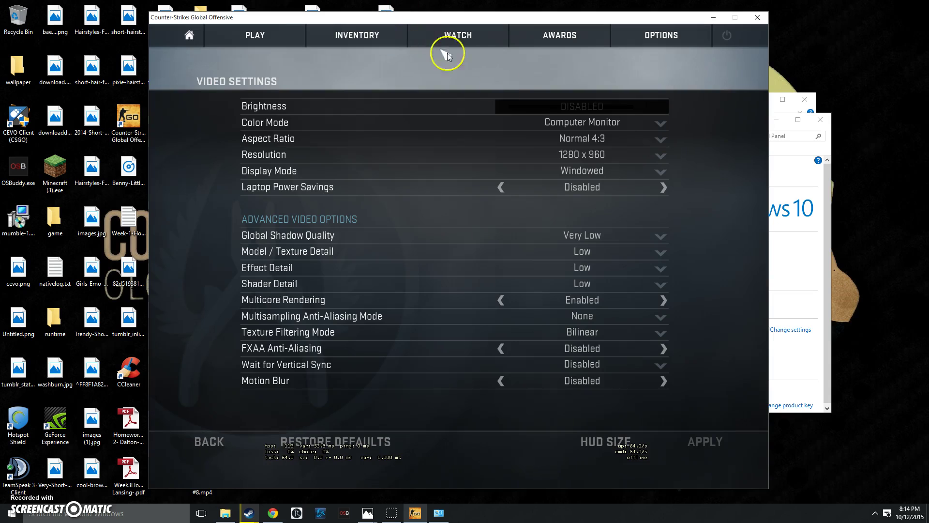
left_click(598, 139)
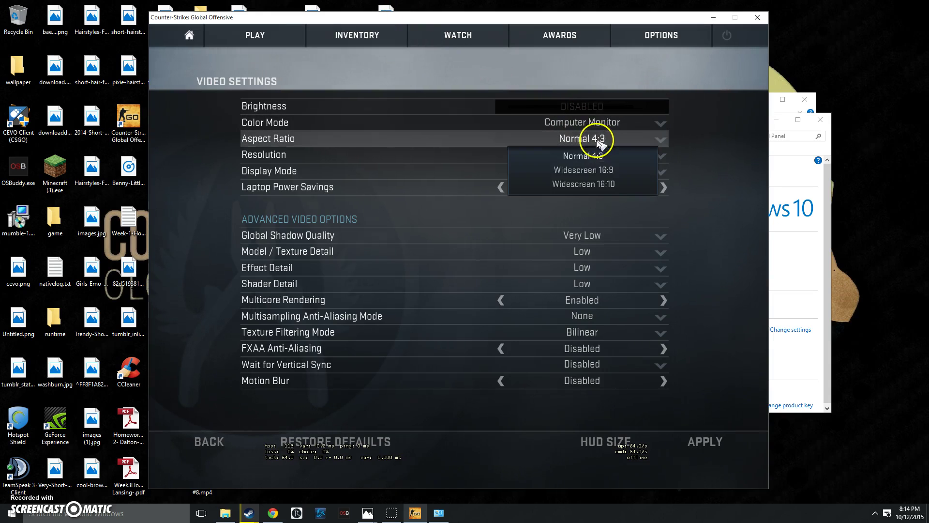
left_click(725, 151)
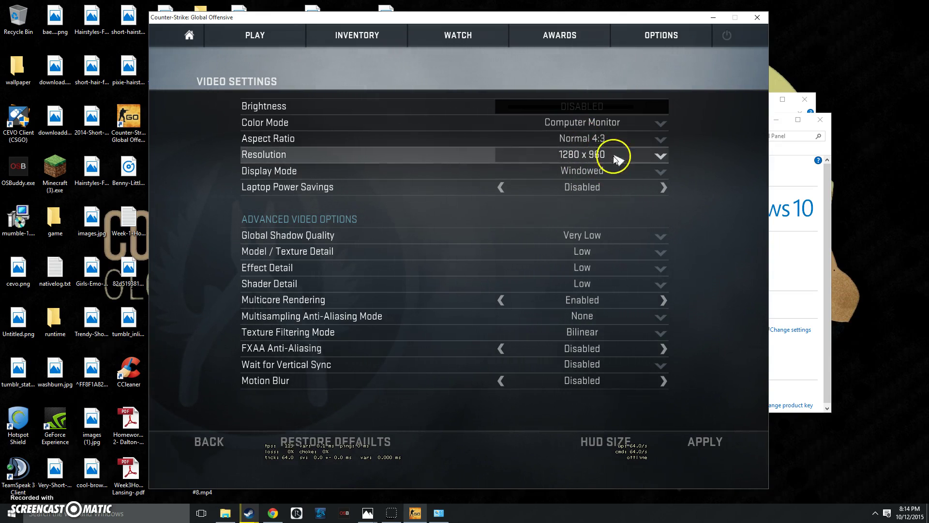
Step: Close Counter-Strike: Global Offensive and the two remaining system windows behind it
left_click(758, 18)
left_click(820, 120)
left_click(805, 99)
Step: Check the running apps in Task Manager, and close it along with the Photos window showing the video settings screenshot
key("ctrl+shift+Escape")
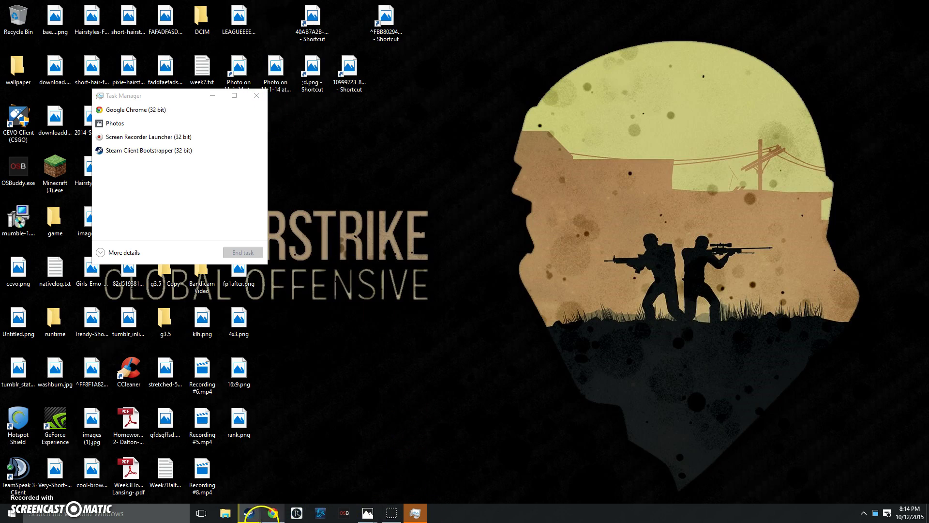
left_click(256, 95)
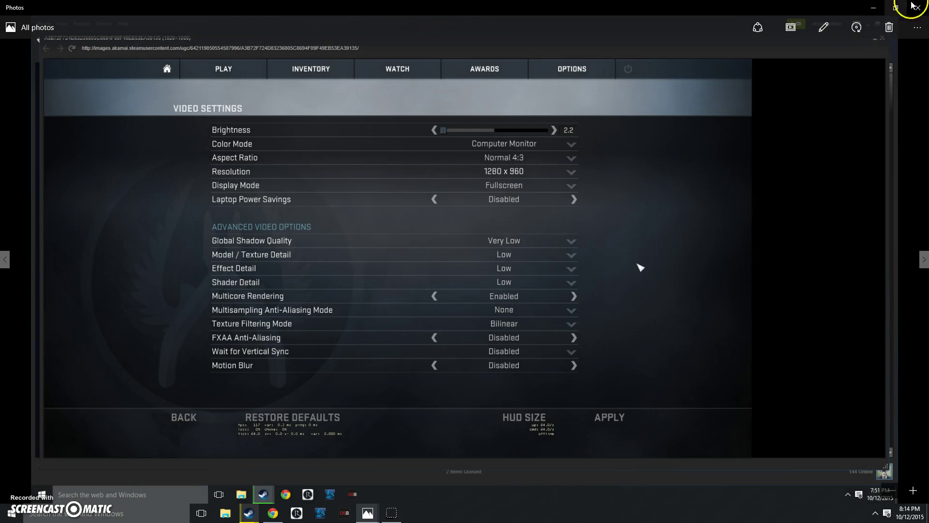
left_click(913, 6)
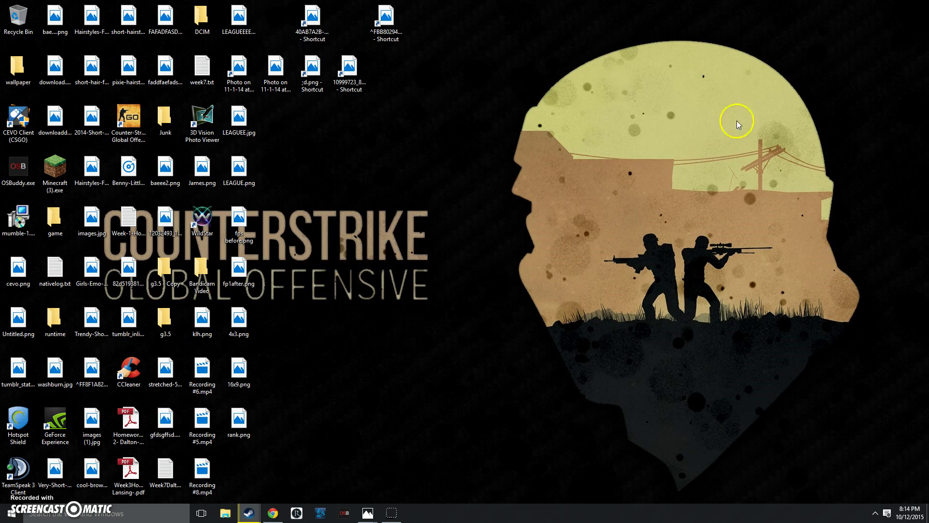
Step: Compare the before and after frame-rate screenshots saved on the desktop, and open rank.png in Photos
double_click(243, 227)
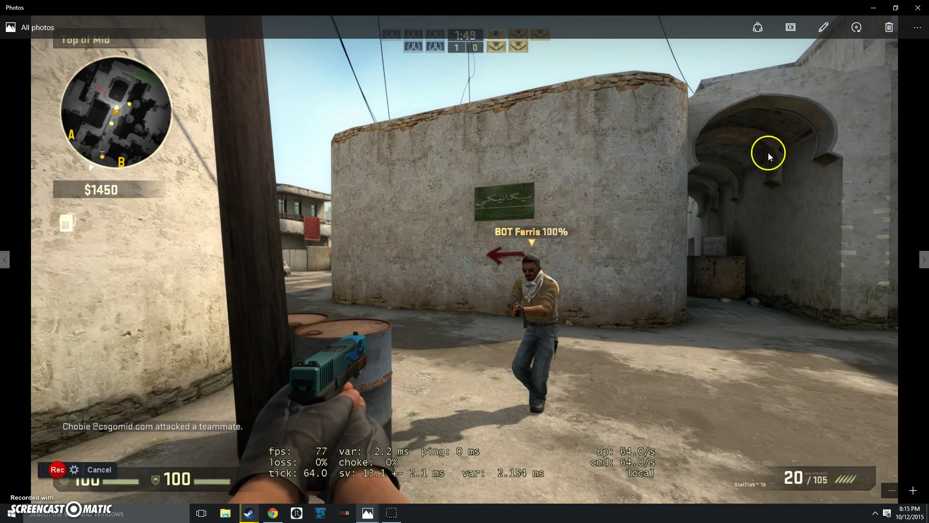
left_click(917, 7)
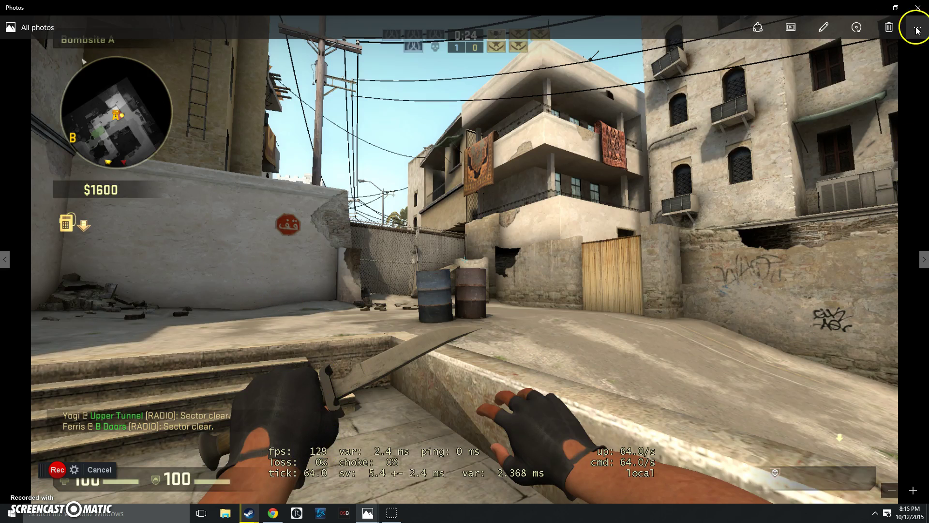
left_click(917, 8)
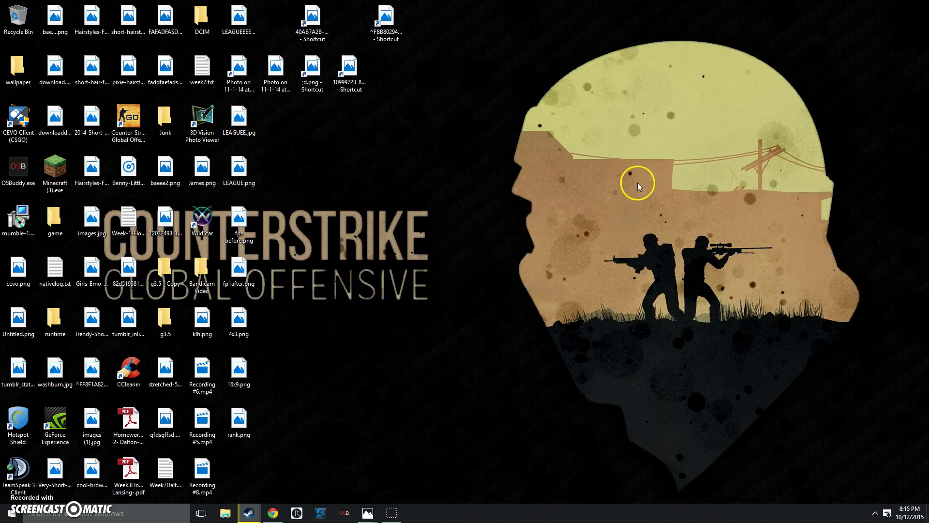
double_click(240, 420)
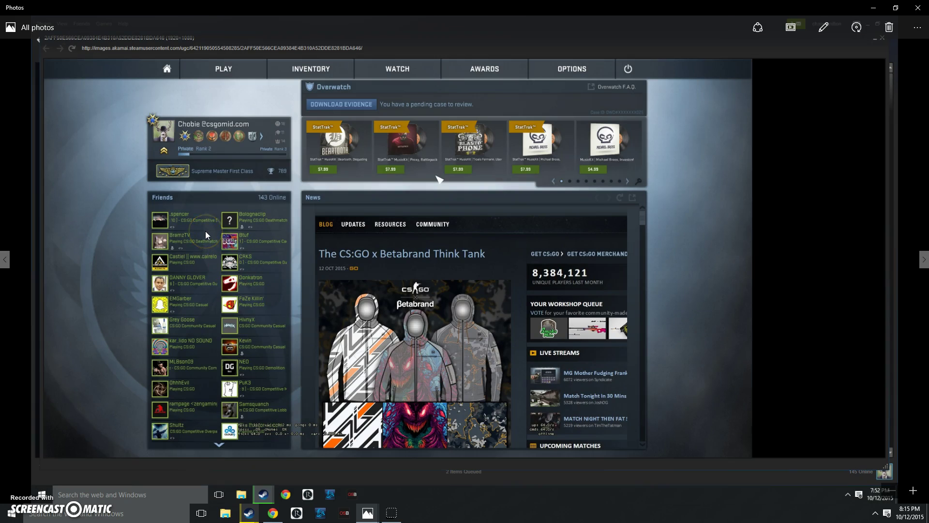